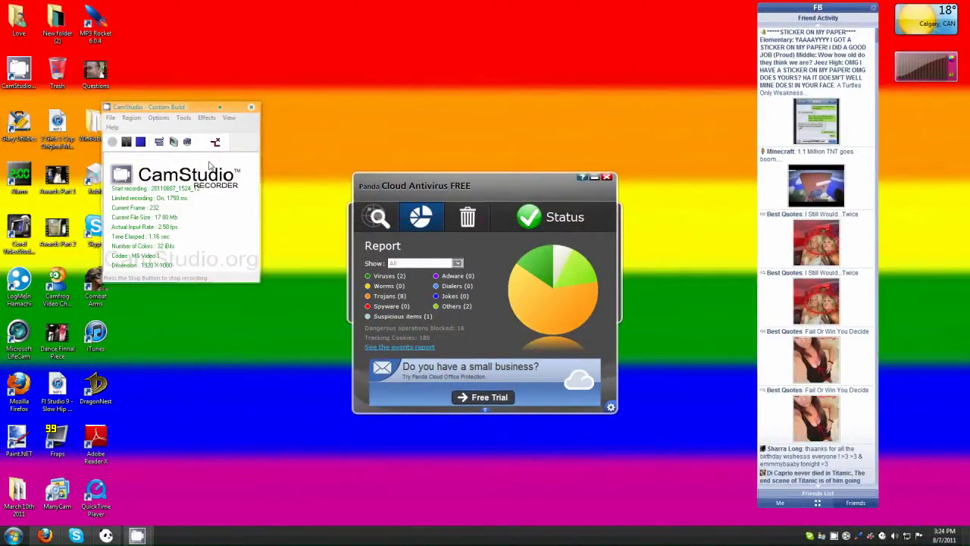
Step: Close the Panda Cloud Antivirus report and minimize the 82% optimized scan window
left_click(612, 180)
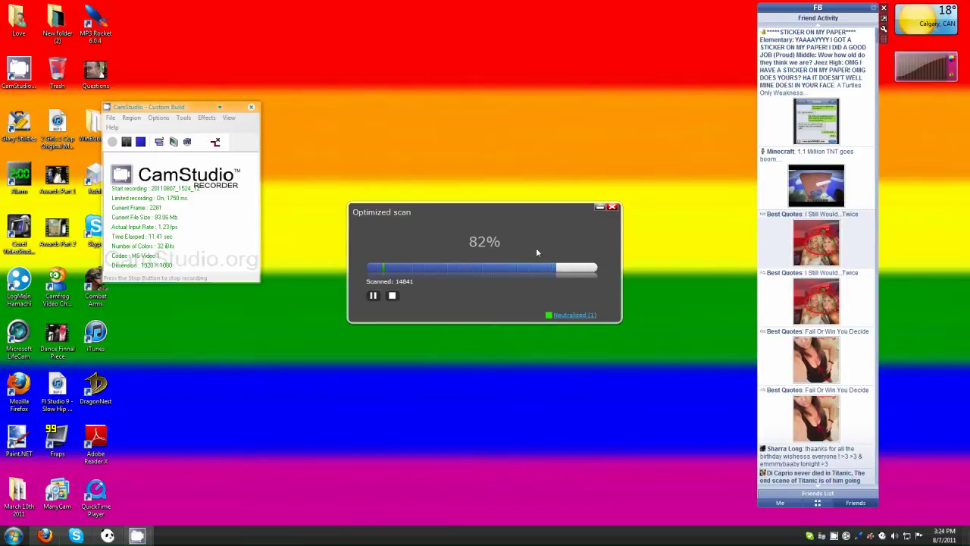
left_click(601, 209)
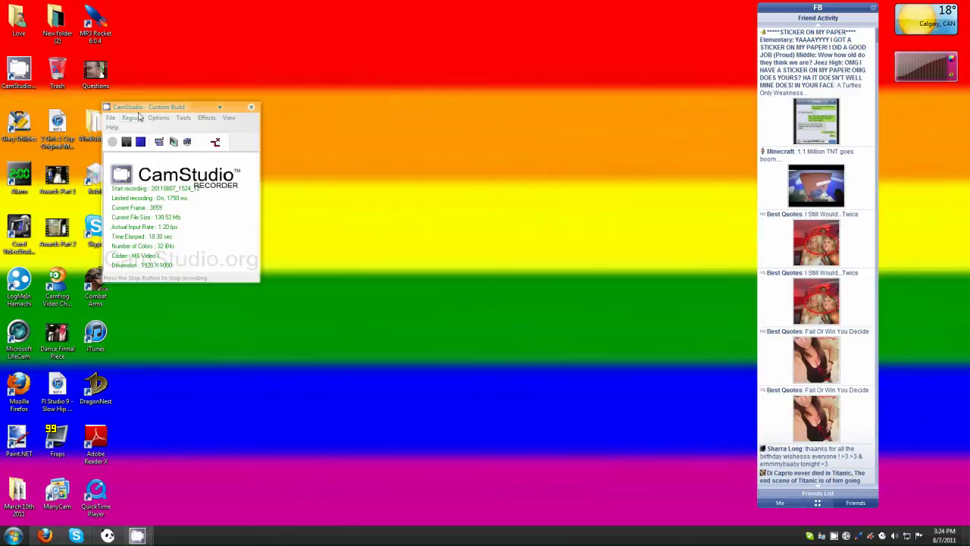
Step: Drag the CamStudio recorder to the screen centre, select the VideoStudio shortcut, and refocus the recorder
left_click_drag(166, 105, 343, 156)
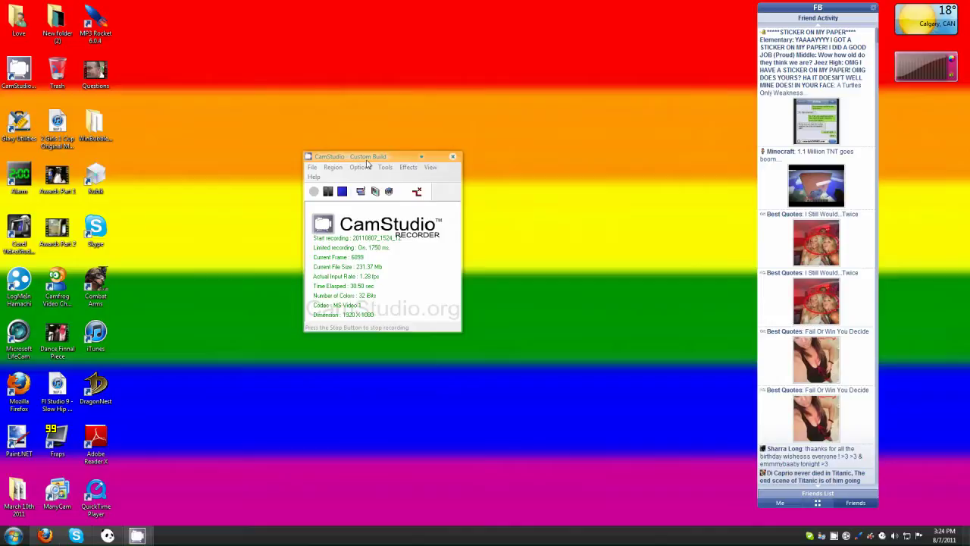
left_click(341, 192)
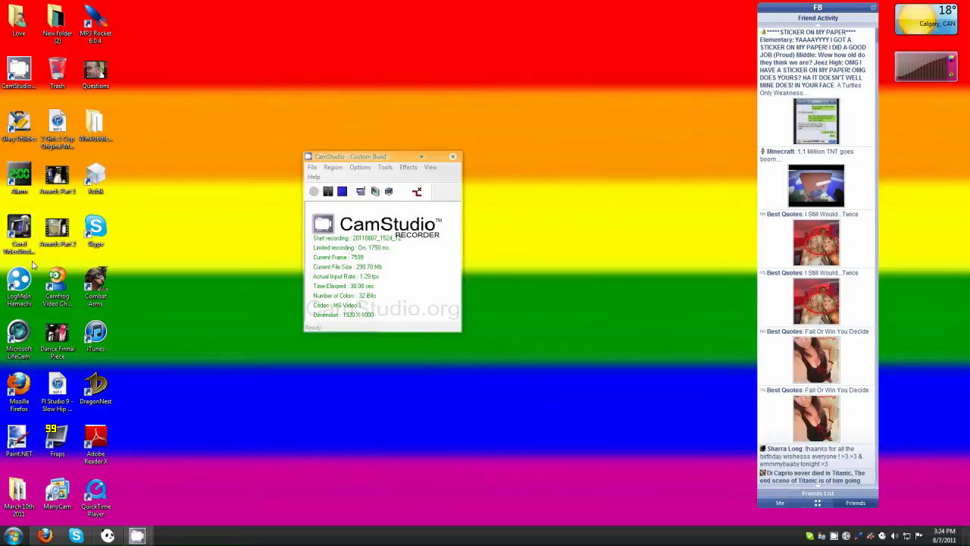
left_click(18, 233)
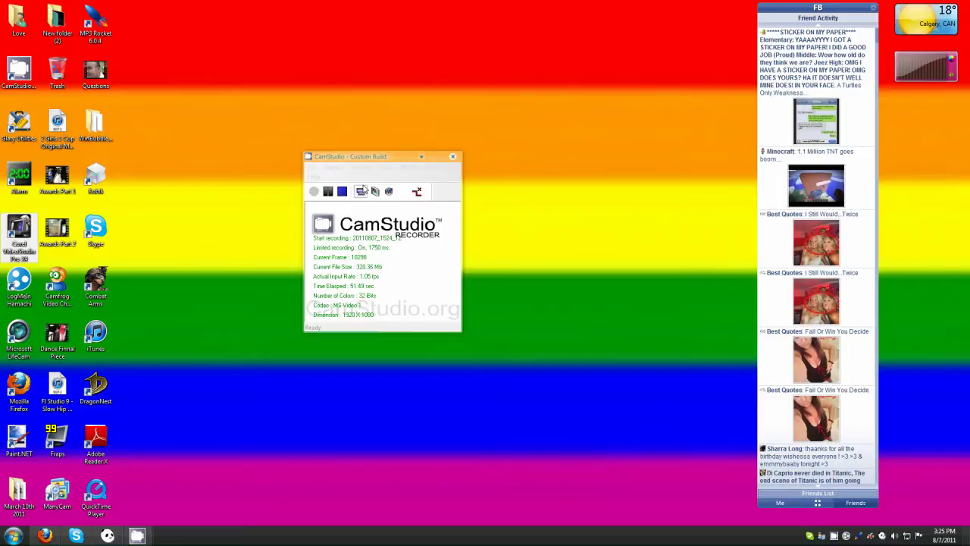
left_click(386, 161)
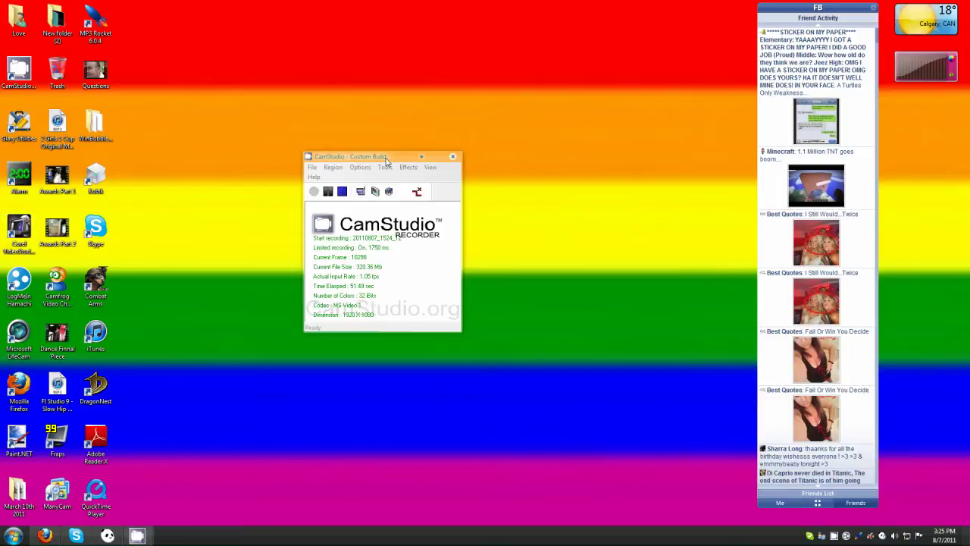
left_click(360, 167)
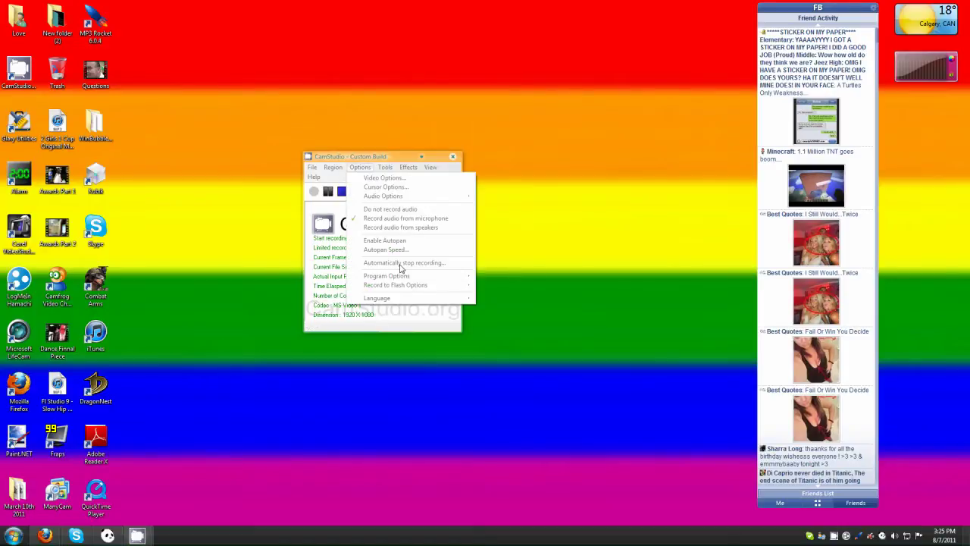
left_click(372, 158)
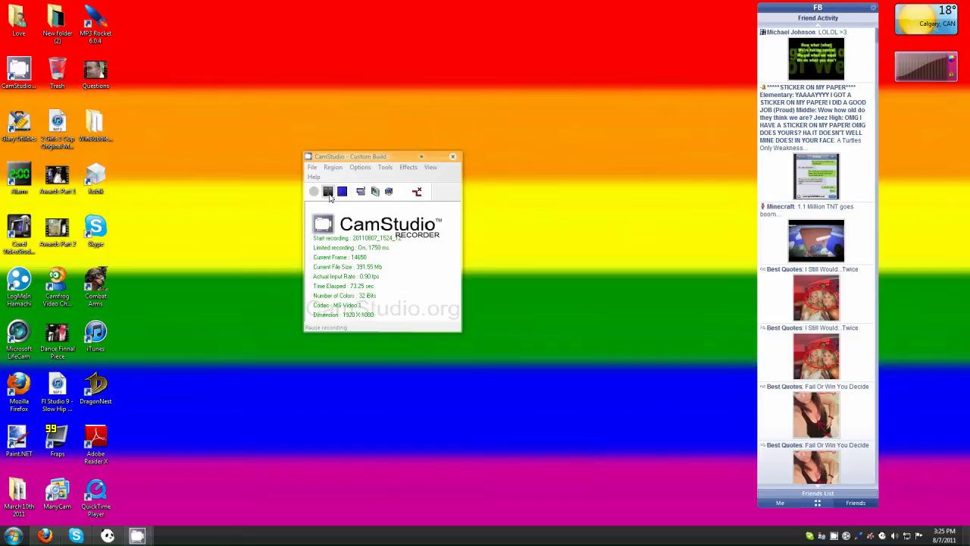
Step: Launch Corel VideoStudio Pro from its desktop shortcut while CamStudio keeps recording
left_click(17, 238)
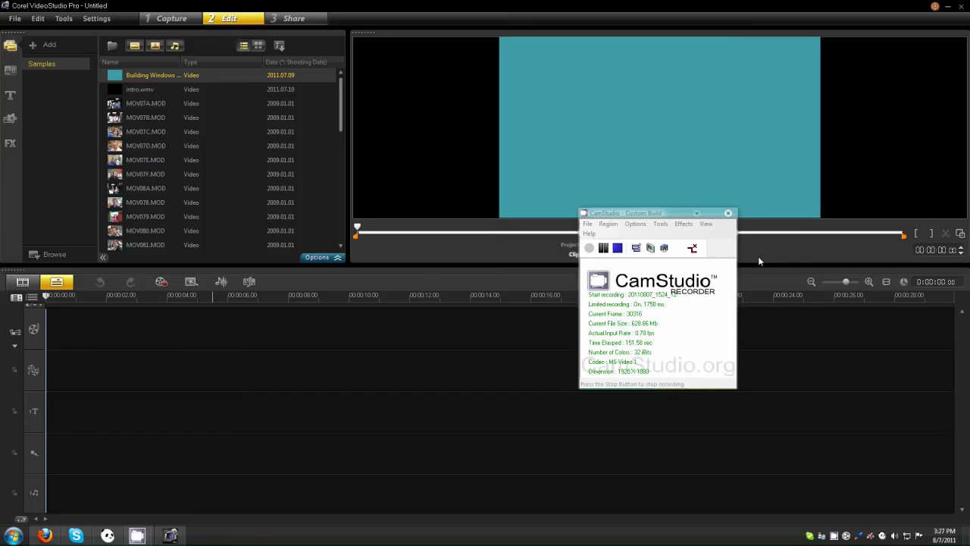
Step: Drag the CamStudio recorder off the VideoStudio preview to the lower-right corner
left_click_drag(644, 214, 845, 348)
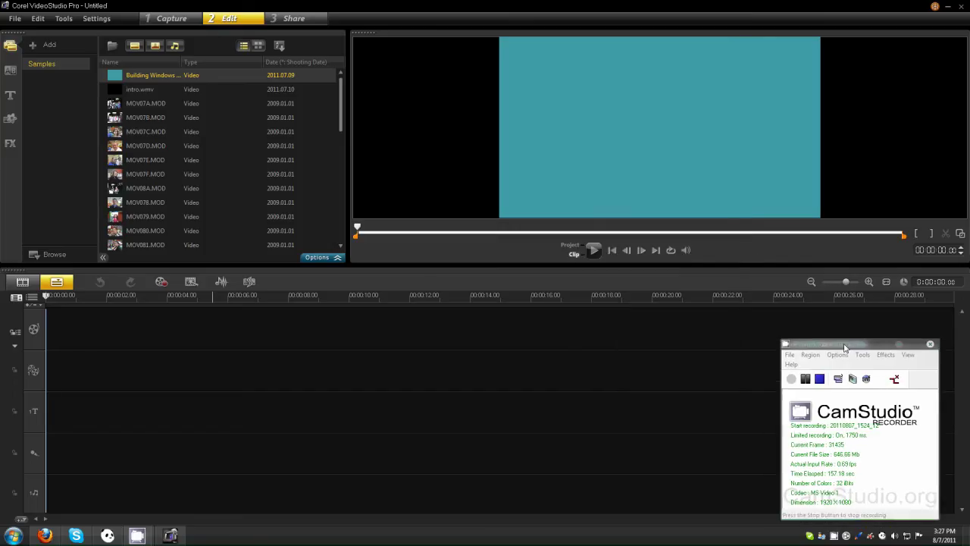